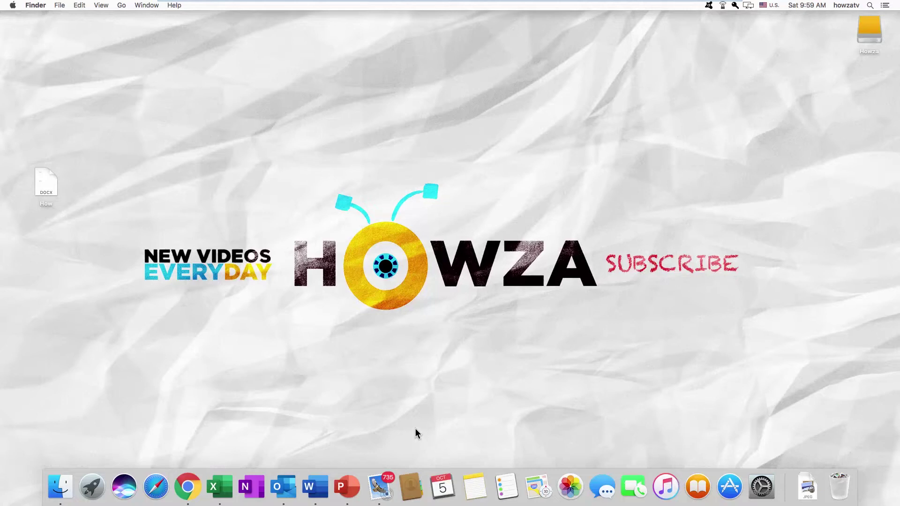
Open How.docx in Word and bring up the Language dialog from the Tools menu.
double_click(46, 177)
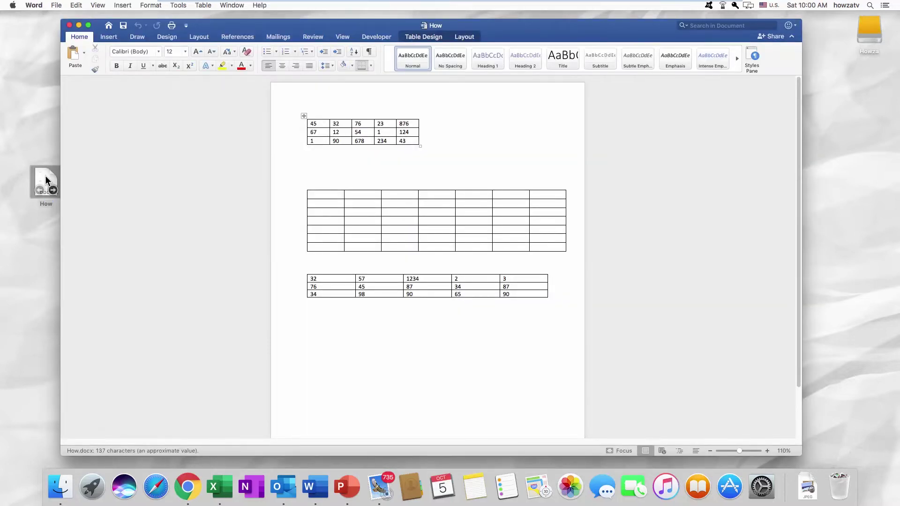
click(179, 6)
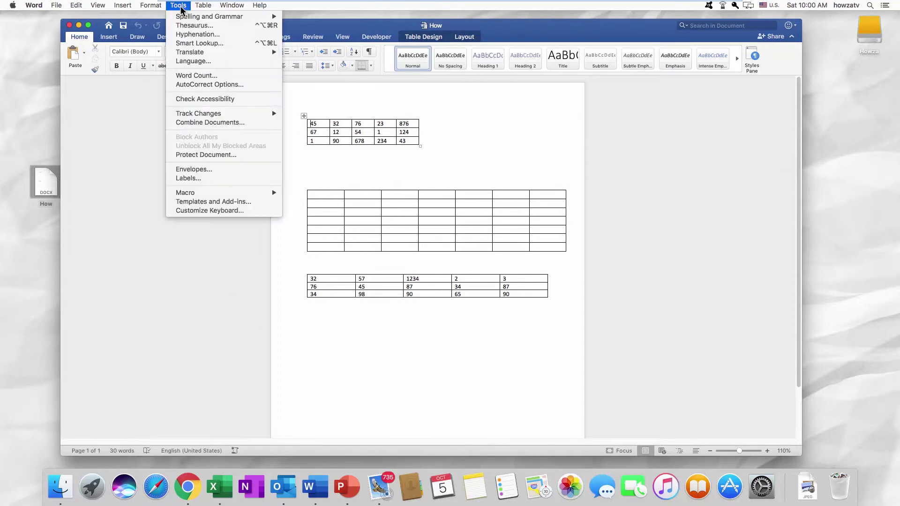
click(193, 61)
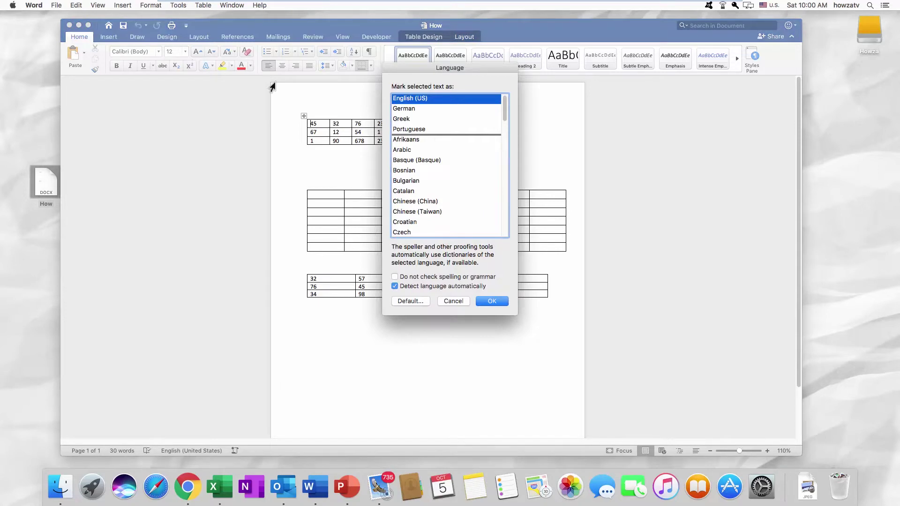
scroll(448, 163, down, 5)
Make Dutch (Netherlands) the default editing language for new documents.
click(407, 177)
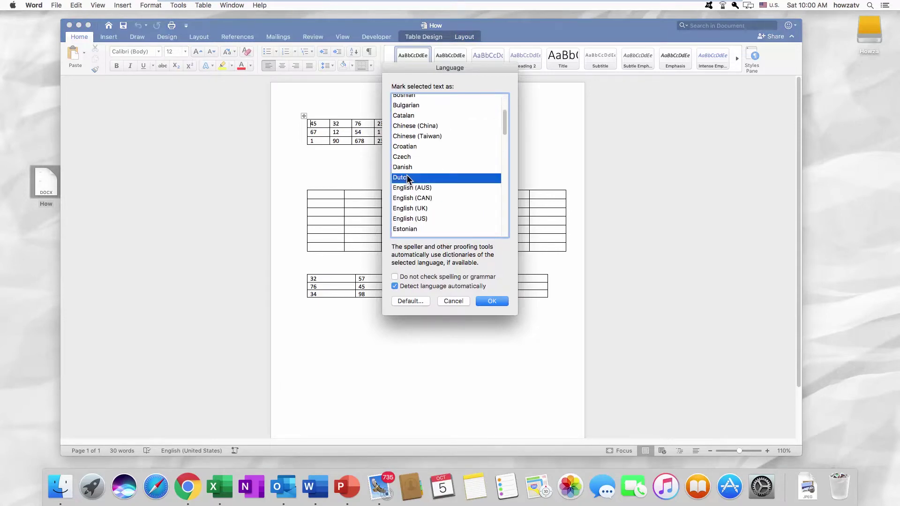
click(493, 301)
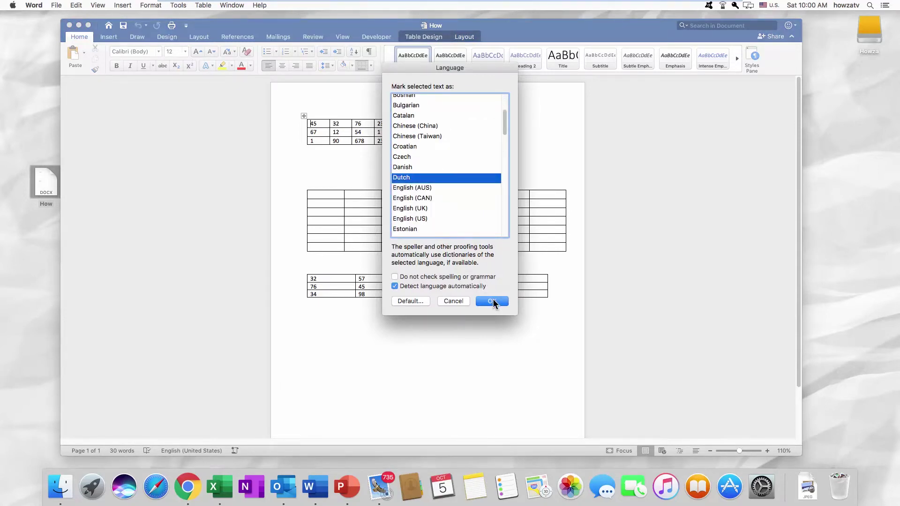
click(412, 306)
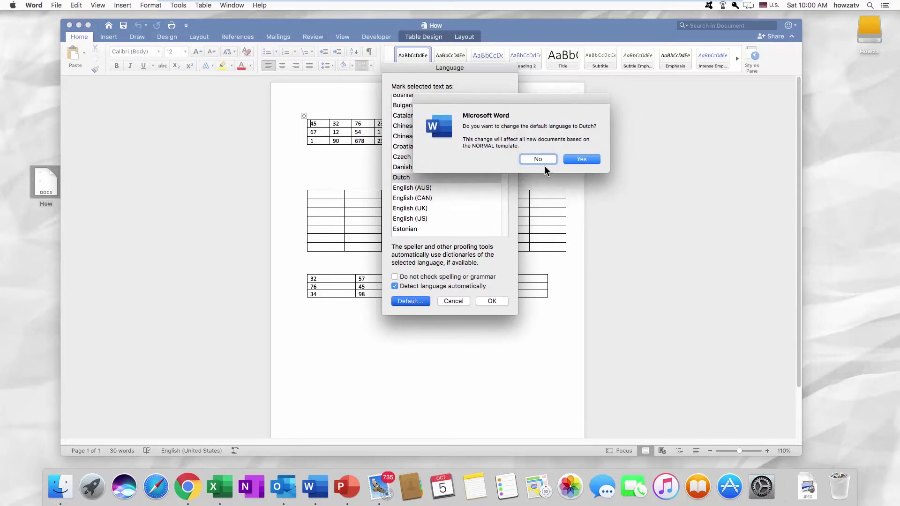
click(577, 159)
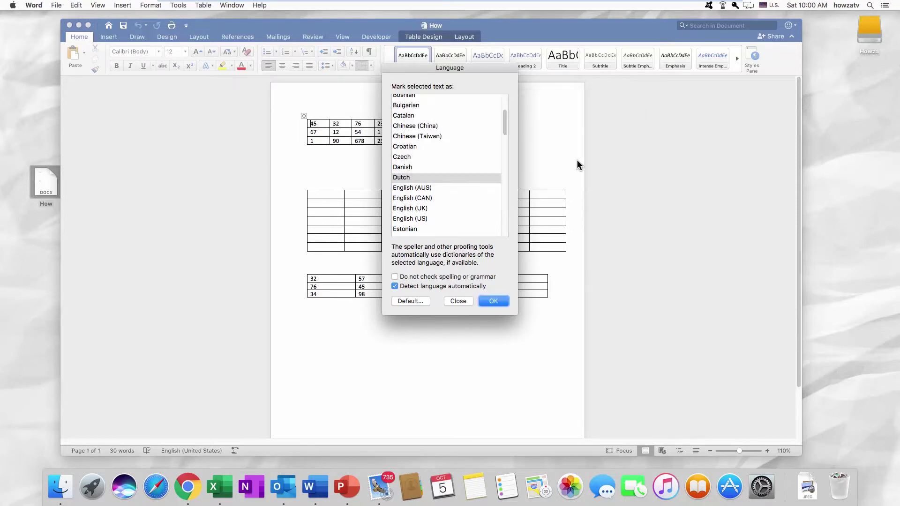
click(496, 304)
Close the How document without saving changes.
click(443, 221)
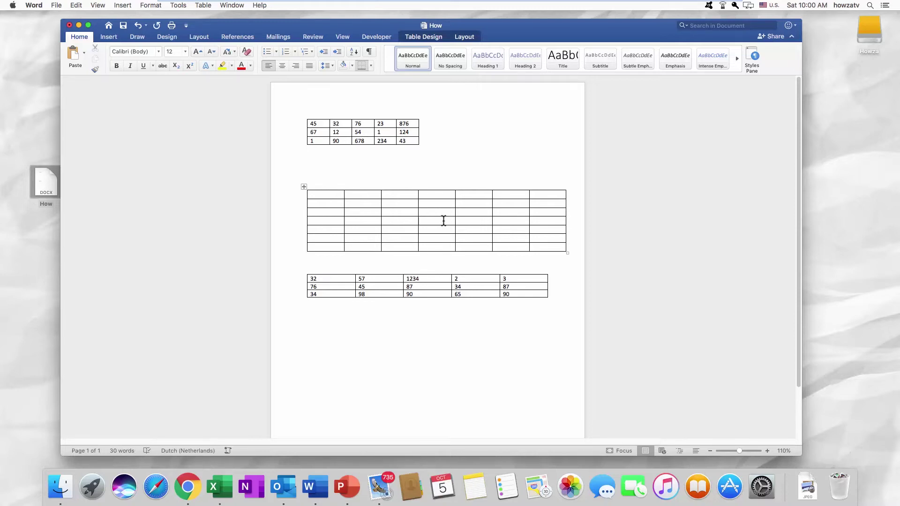
click(70, 25)
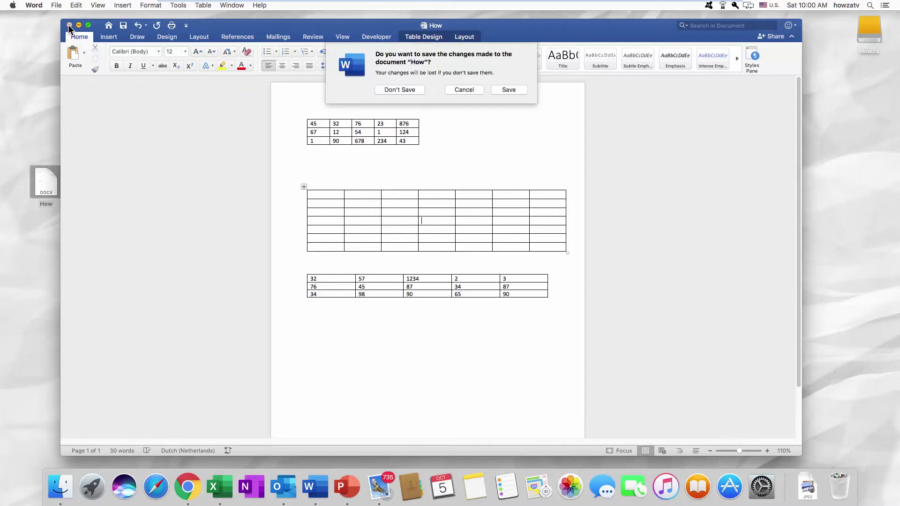
click(411, 89)
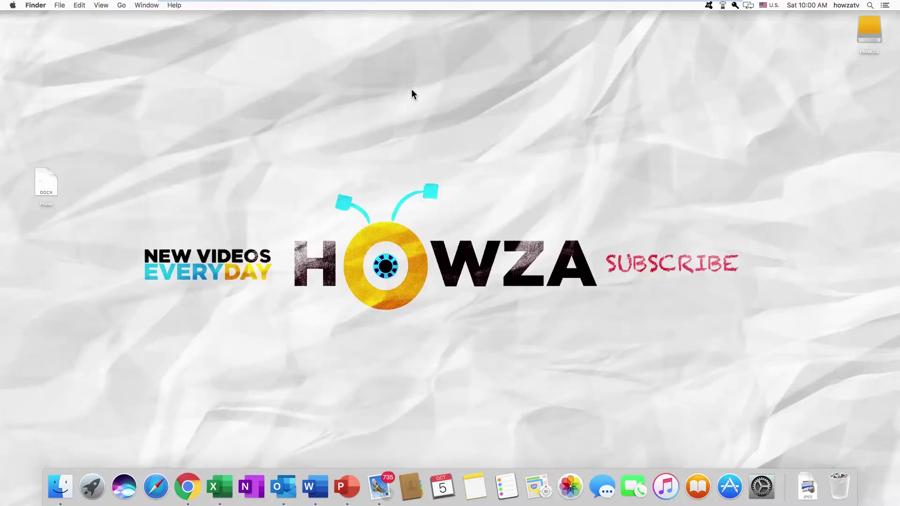
Open Language & Region in macOS System Preferences.
click(12, 6)
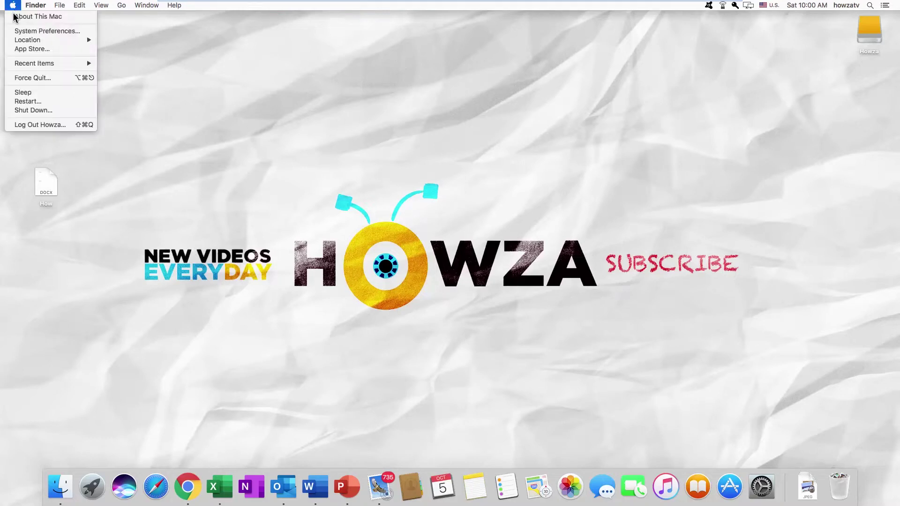
click(19, 32)
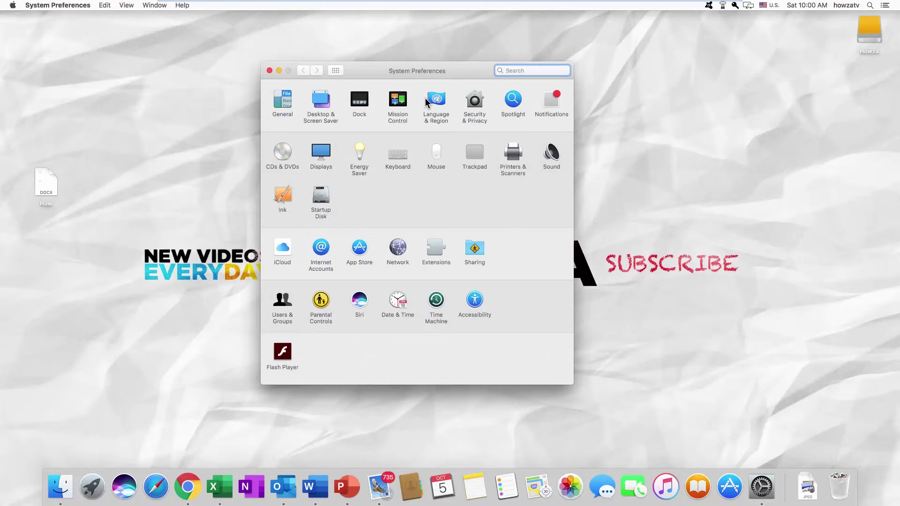
click(427, 103)
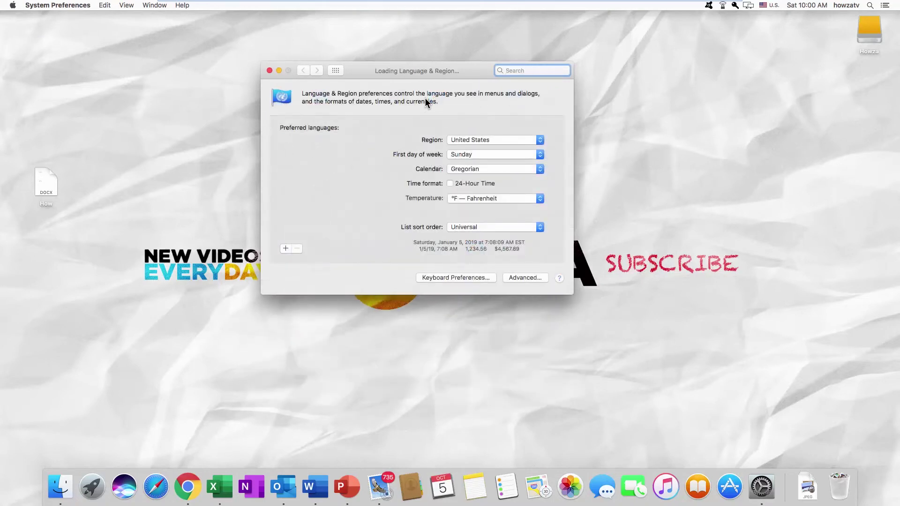
Add Polski (Polish) to the preferred languages and choose to make it primary.
click(285, 250)
scroll(370, 164, down, 5)
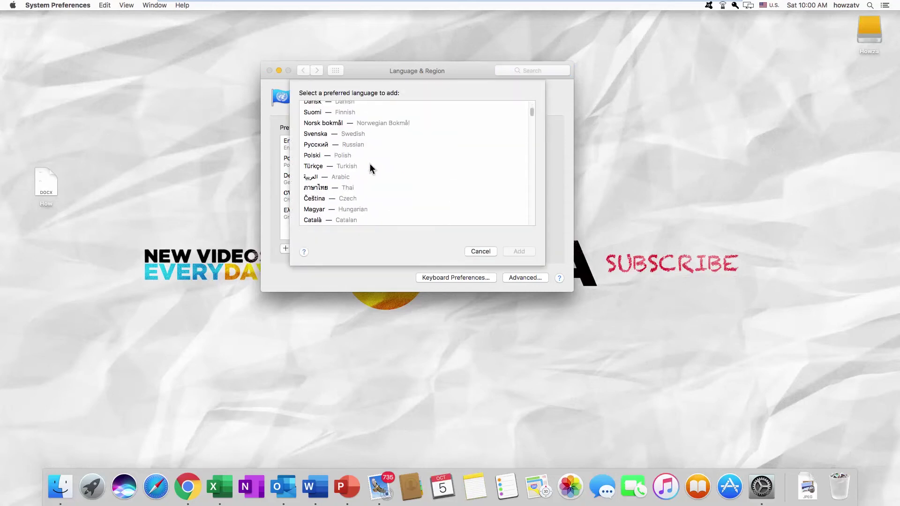
click(351, 155)
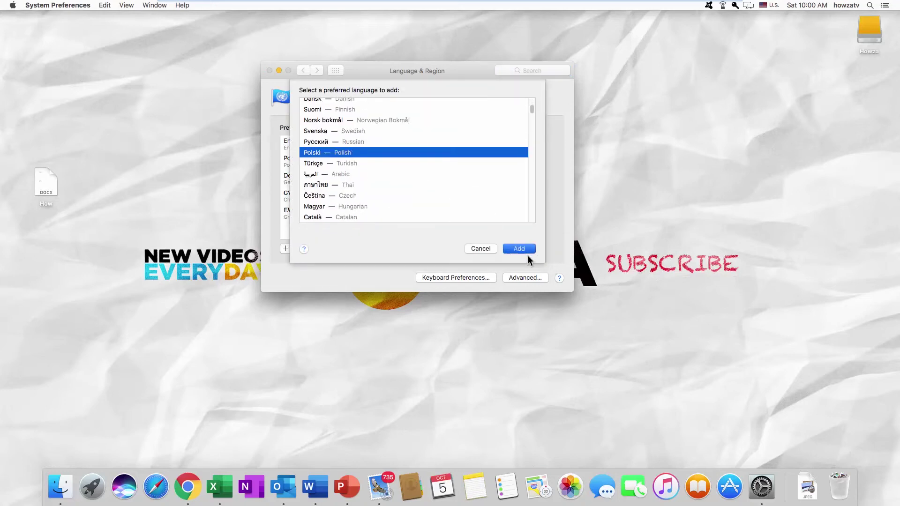
click(527, 253)
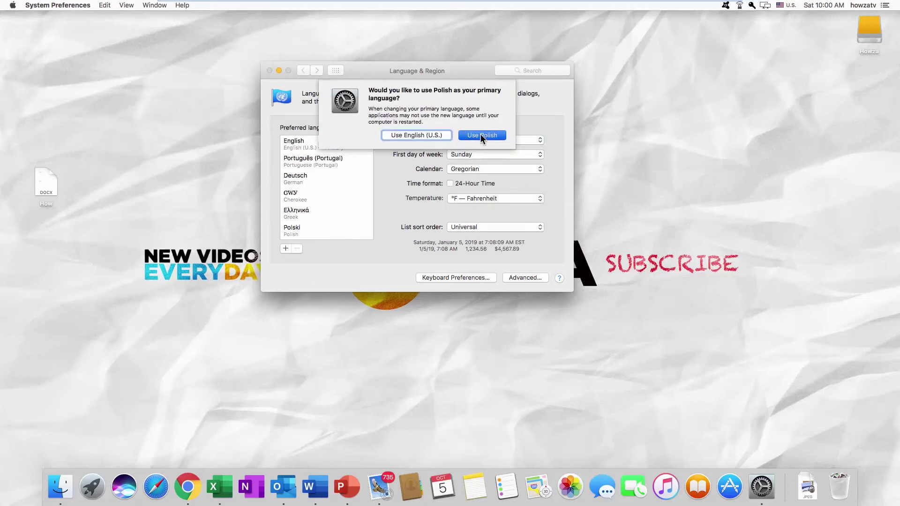
click(480, 134)
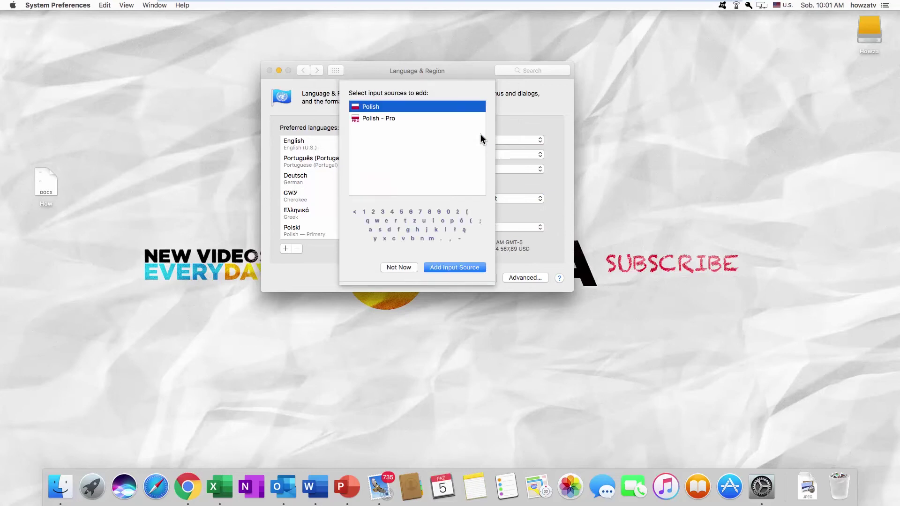
Add the Polish input source, decline restarting, and drag English back above Polski.
click(453, 268)
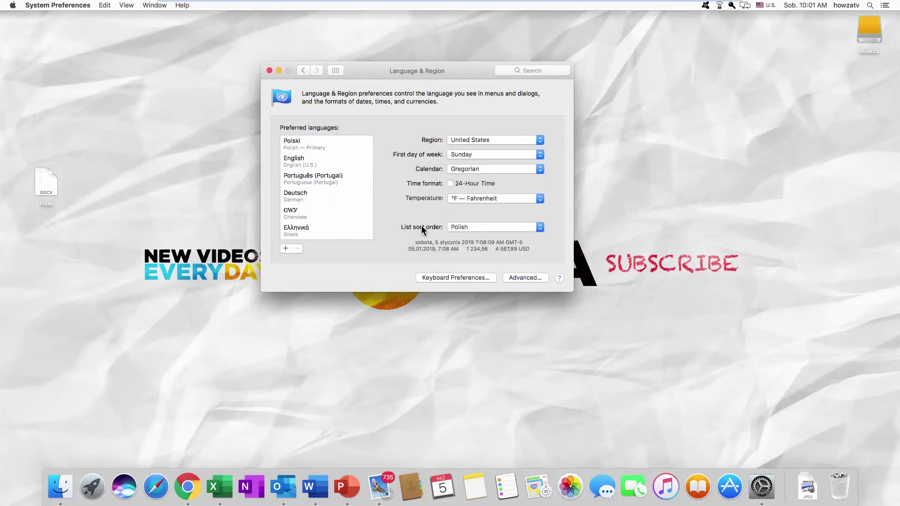
click(270, 70)
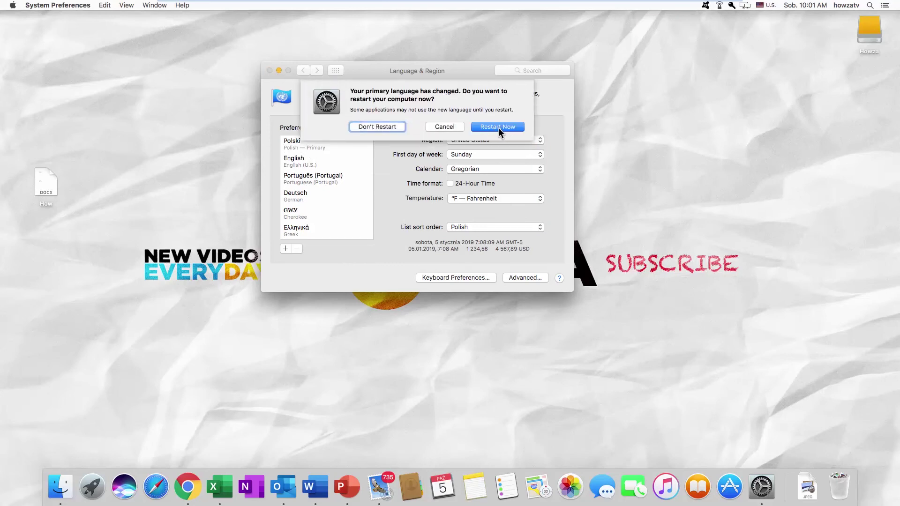
click(444, 126)
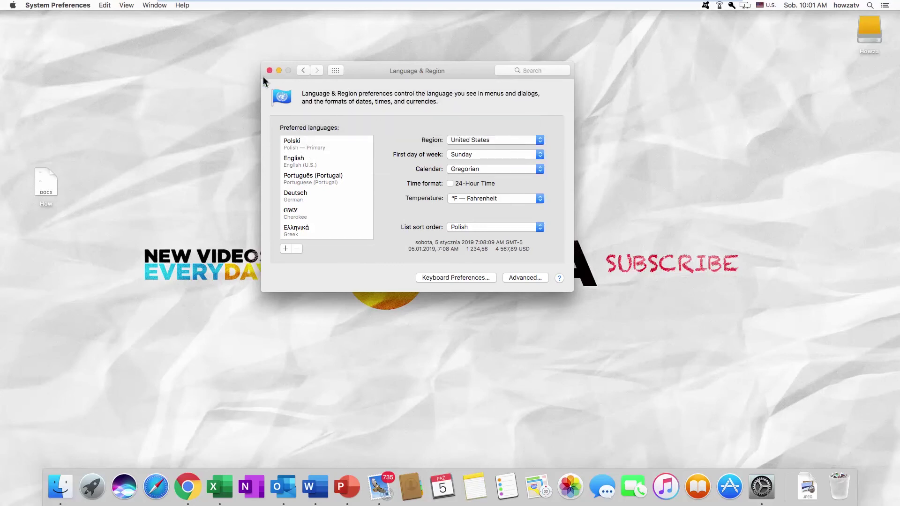
drag(310, 161, 309, 144)
click(269, 69)
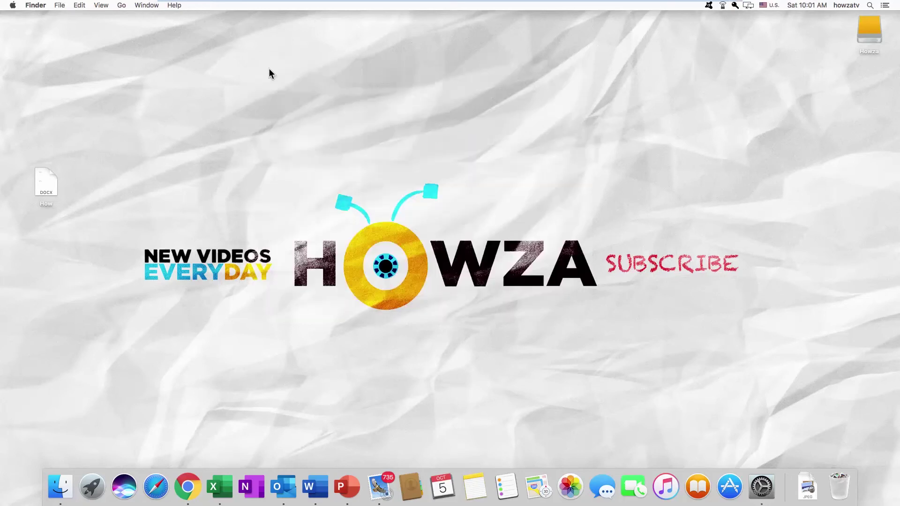